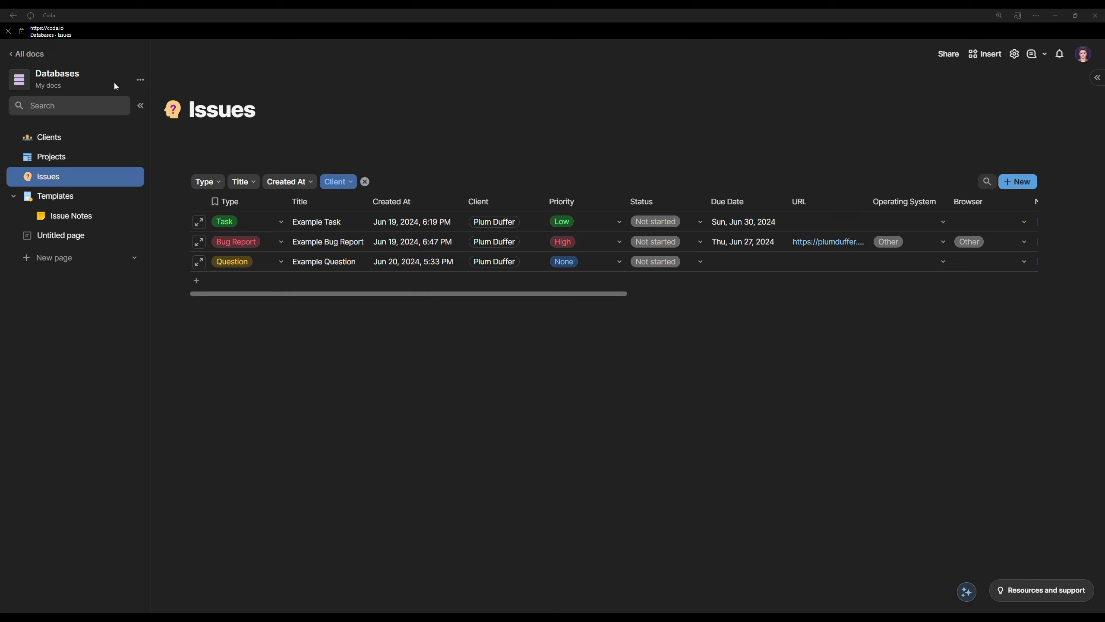
Visit the Clients, Projects and Issues pages from the sidebar, ending in the Plum Duffer client doc
click(103, 144)
click(101, 163)
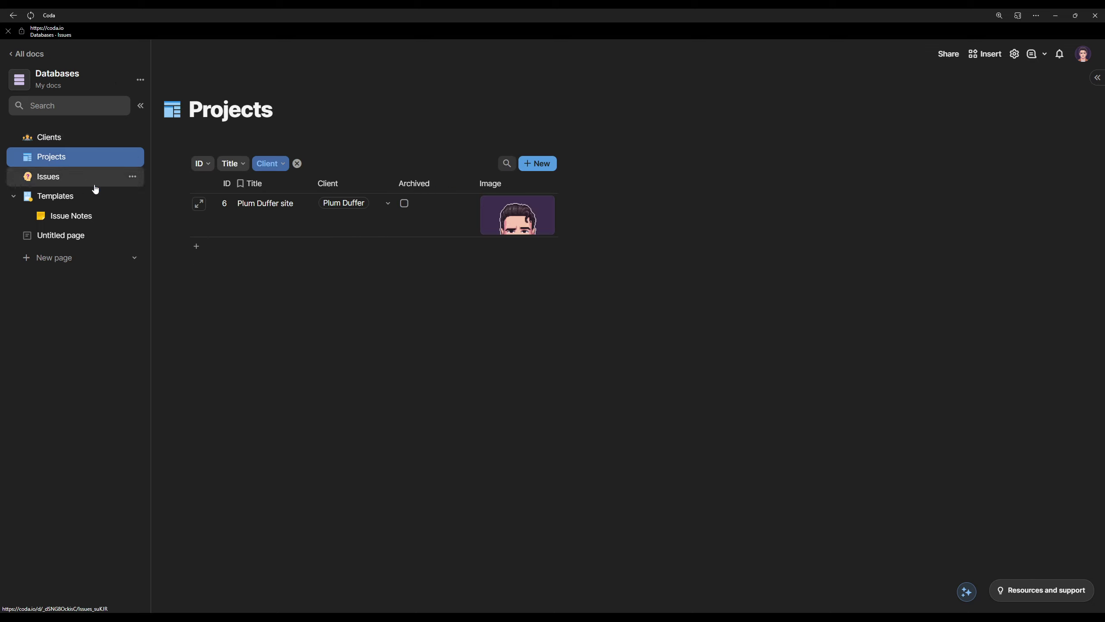
click(96, 189)
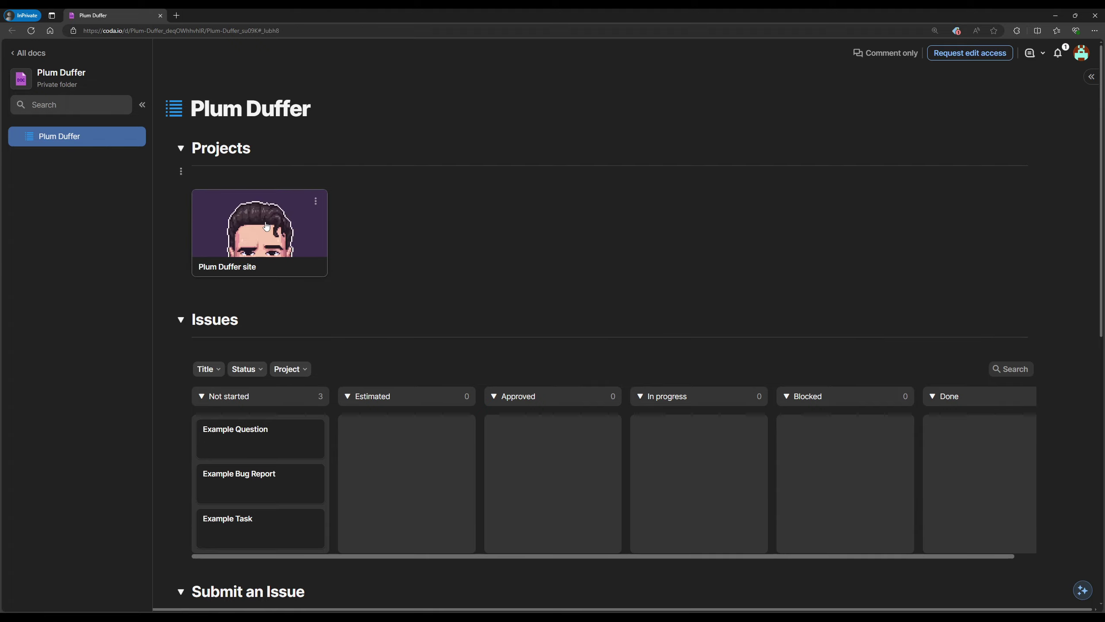
Collapse the Projects heading, briefly collapse and re-expand Issues, and adjust the board layout
click(178, 148)
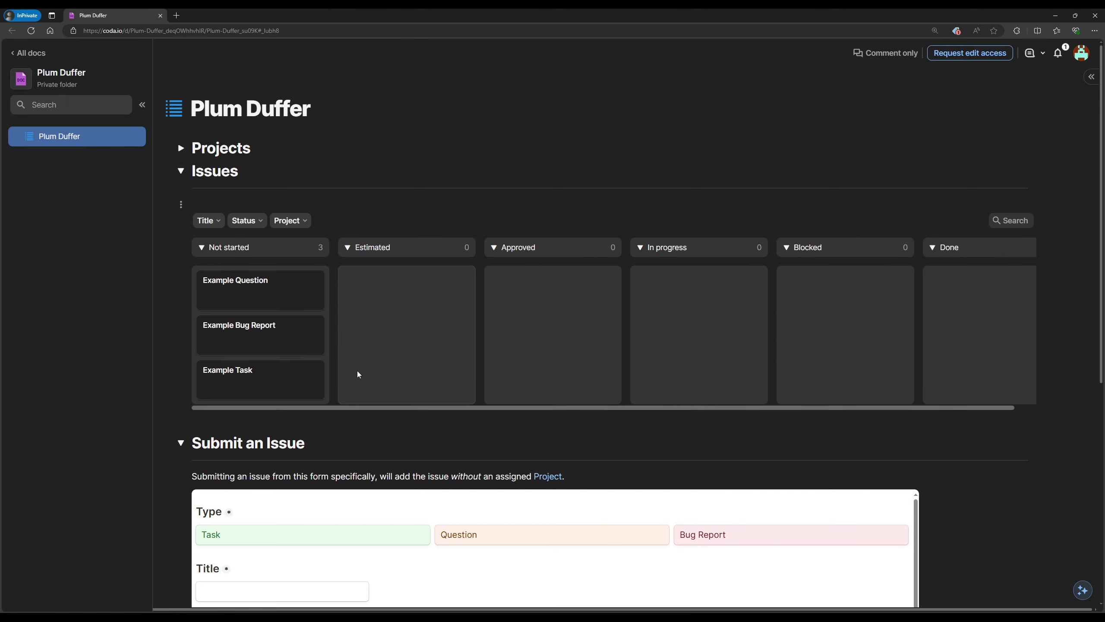
click(181, 171)
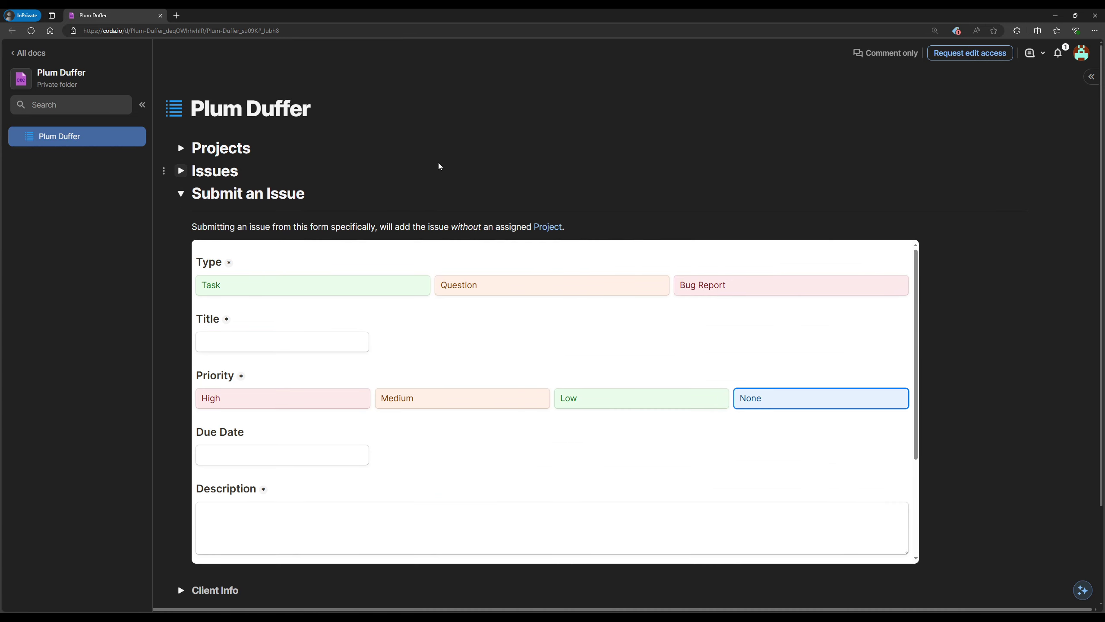
scroll(437, 167, down, 2)
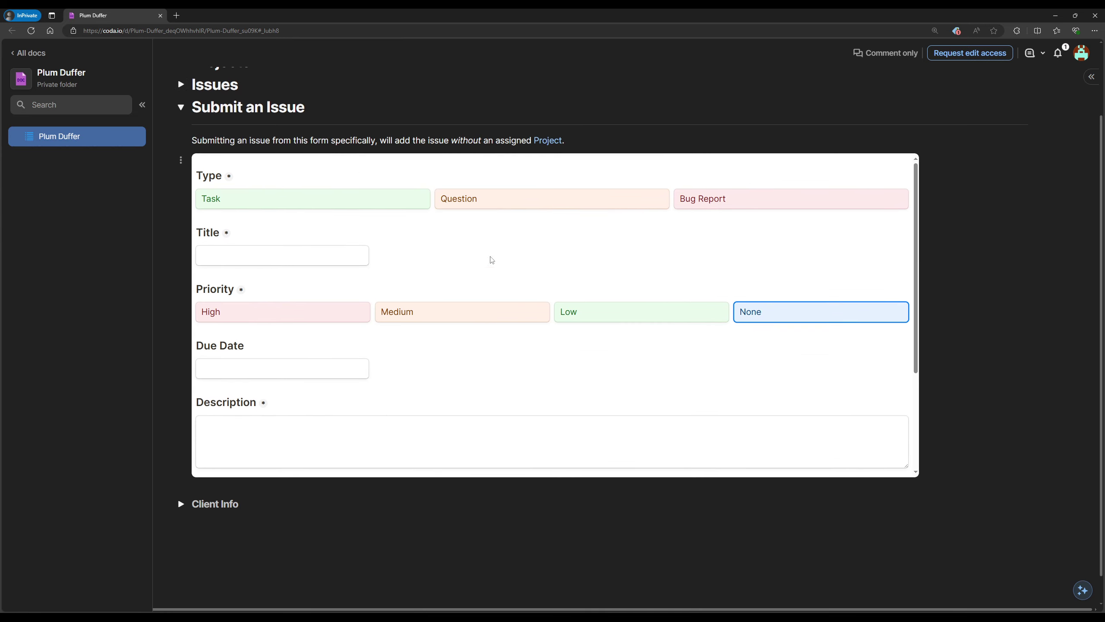
scroll(364, 343, up, 2)
click(181, 170)
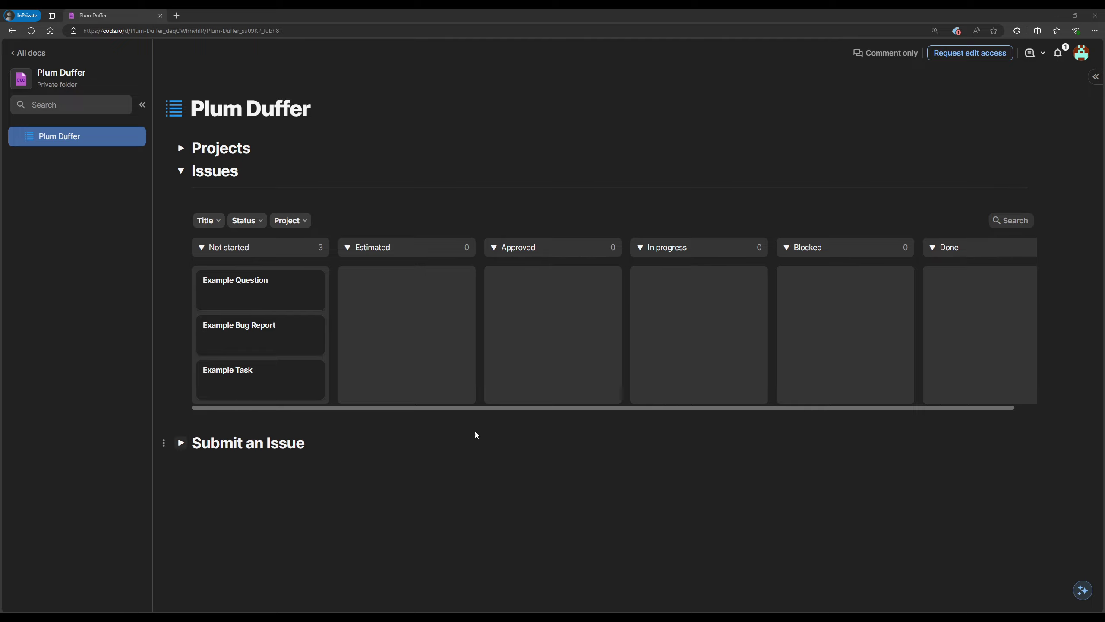
drag(476, 409, 572, 409)
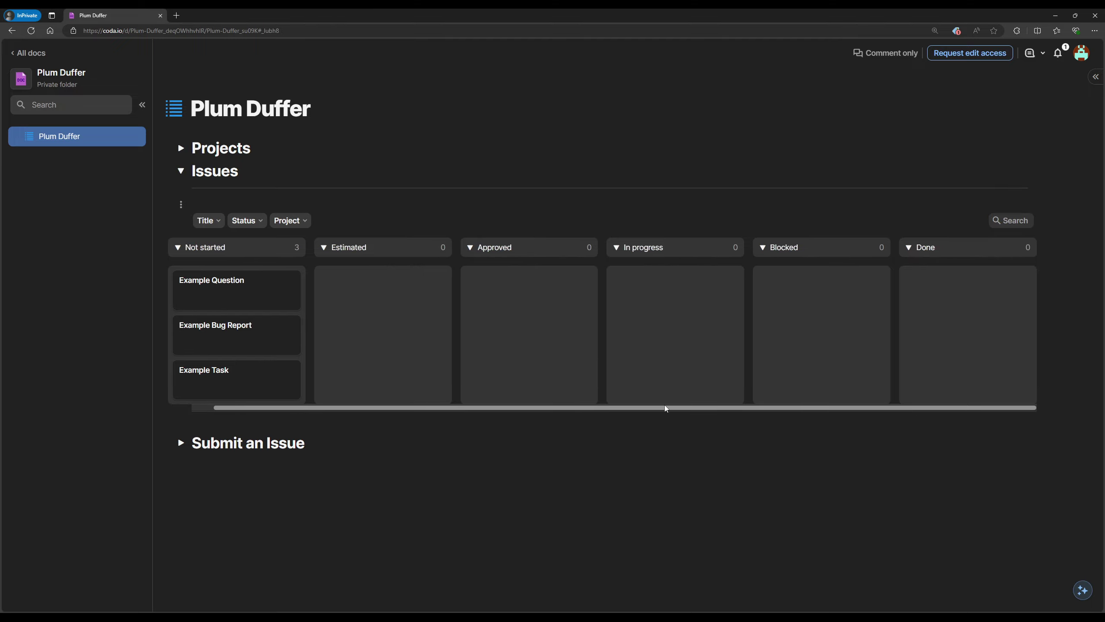
drag(665, 408, 425, 422)
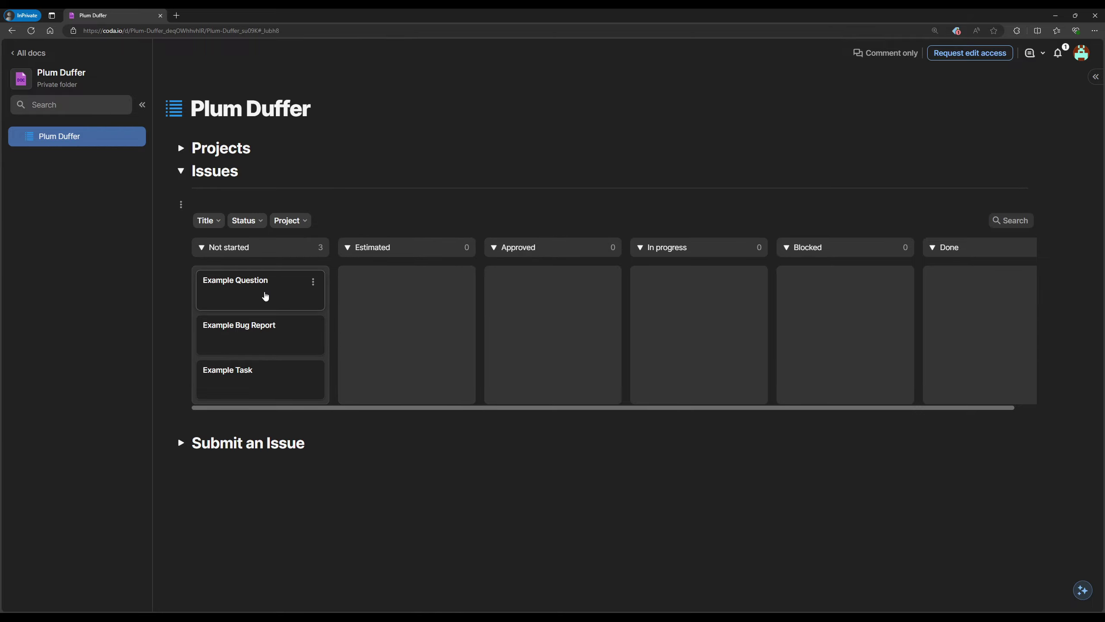
Inspect the Example Question issue, expanding its Files and Images sections, then close it
click(265, 296)
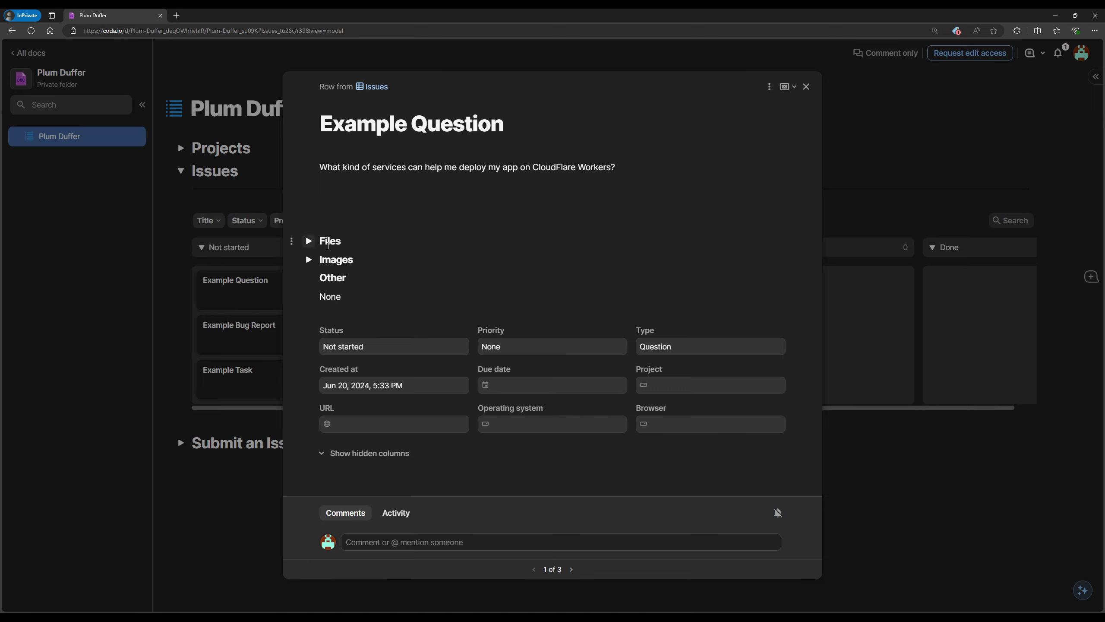
click(309, 242)
click(308, 290)
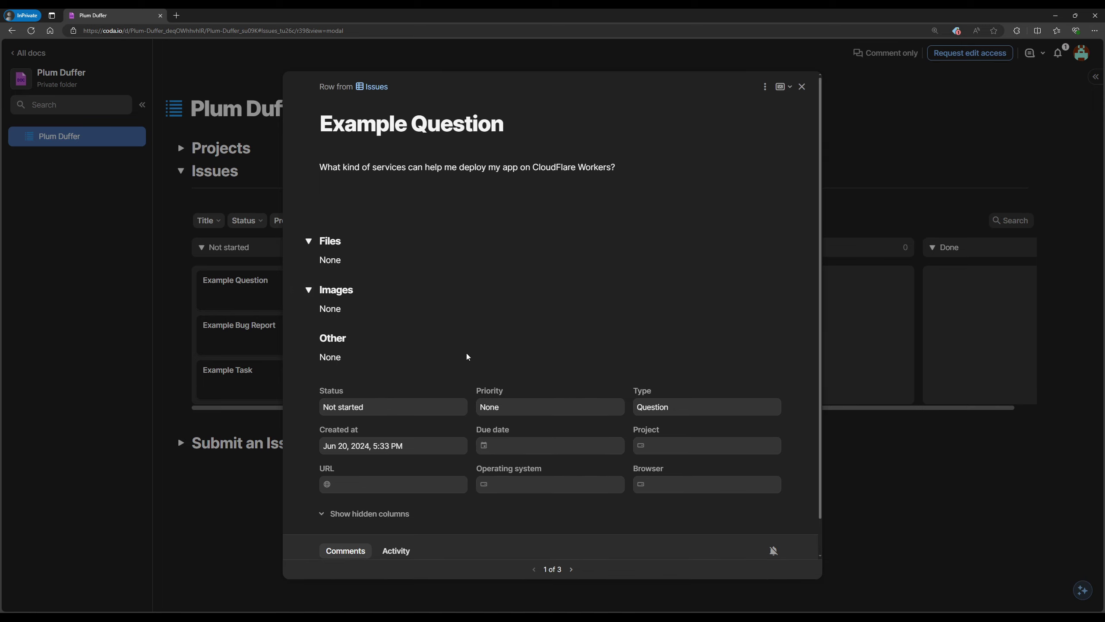
scroll(670, 413, down, 1)
click(262, 390)
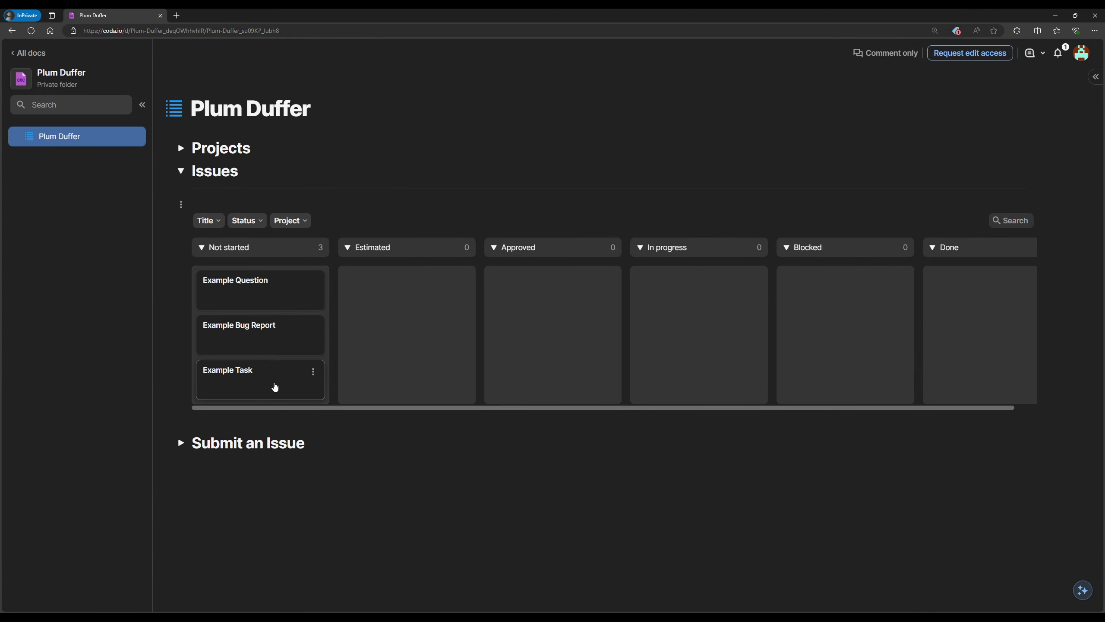
Post the comment 'Comment here' on the Example Task issue
click(275, 386)
scroll(511, 372, down, 1)
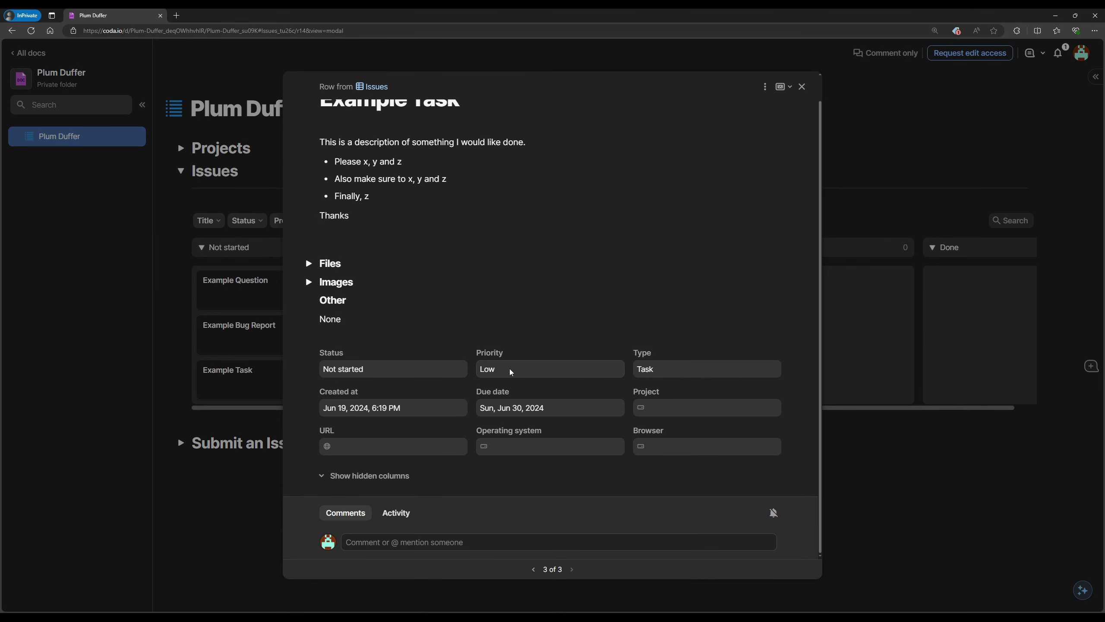
click(399, 541)
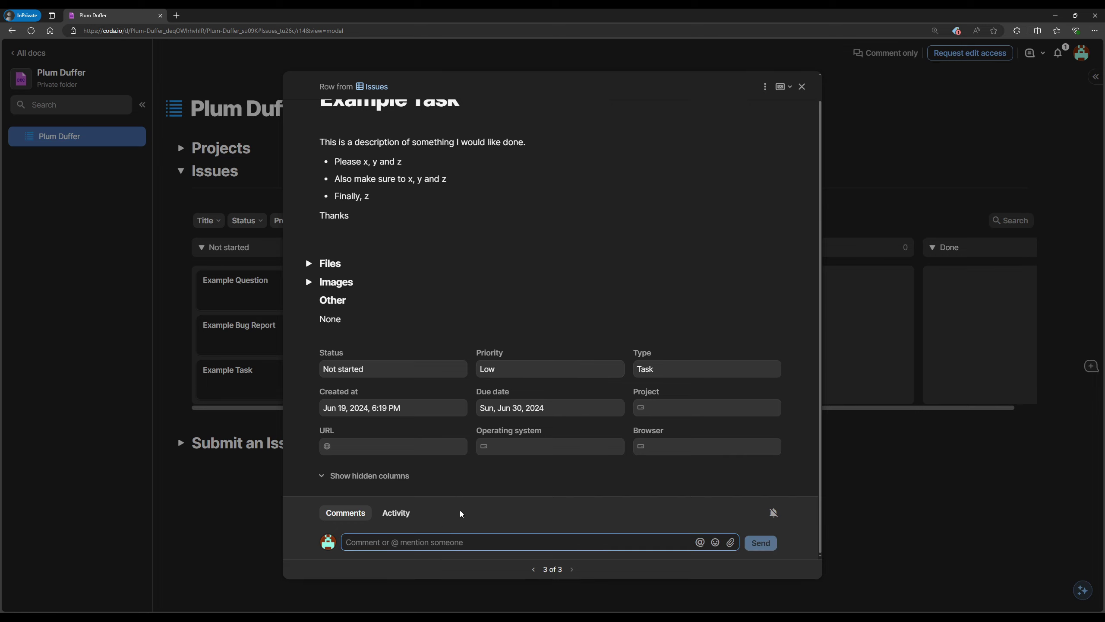
text(Comment here)
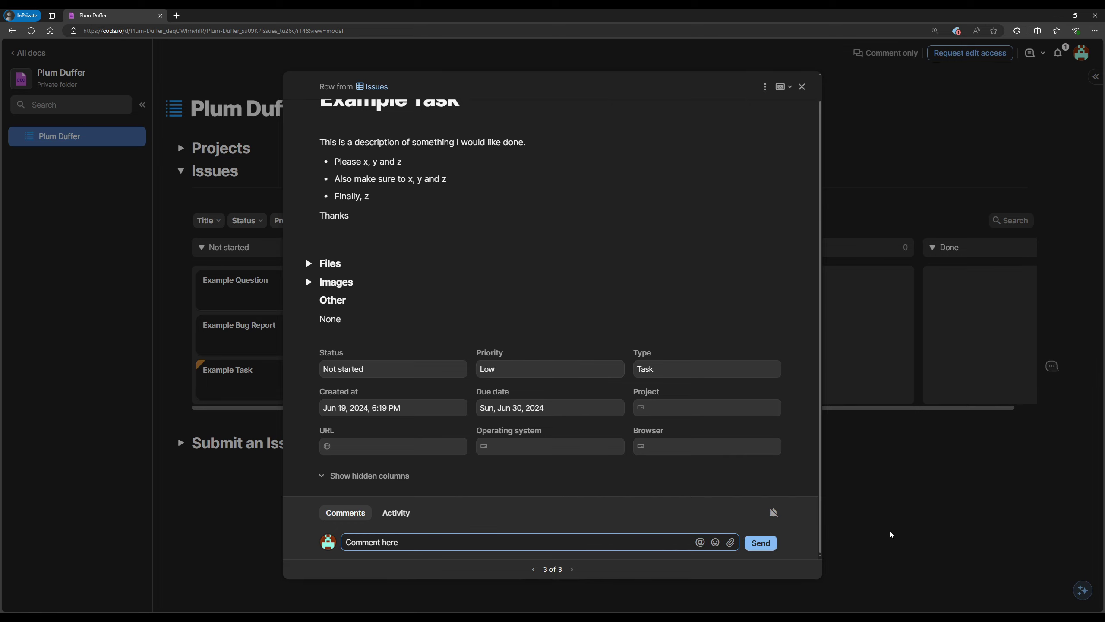
click(765, 543)
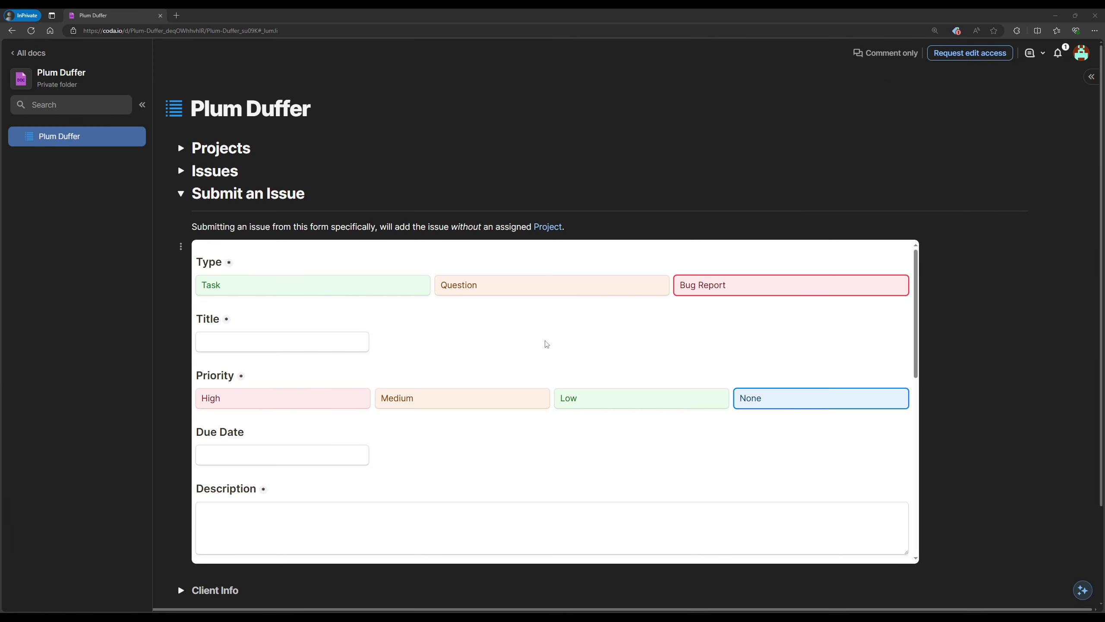
Try Task and Question, settle on Bug Report as the type, and review the form fields
click(428, 291)
click(540, 291)
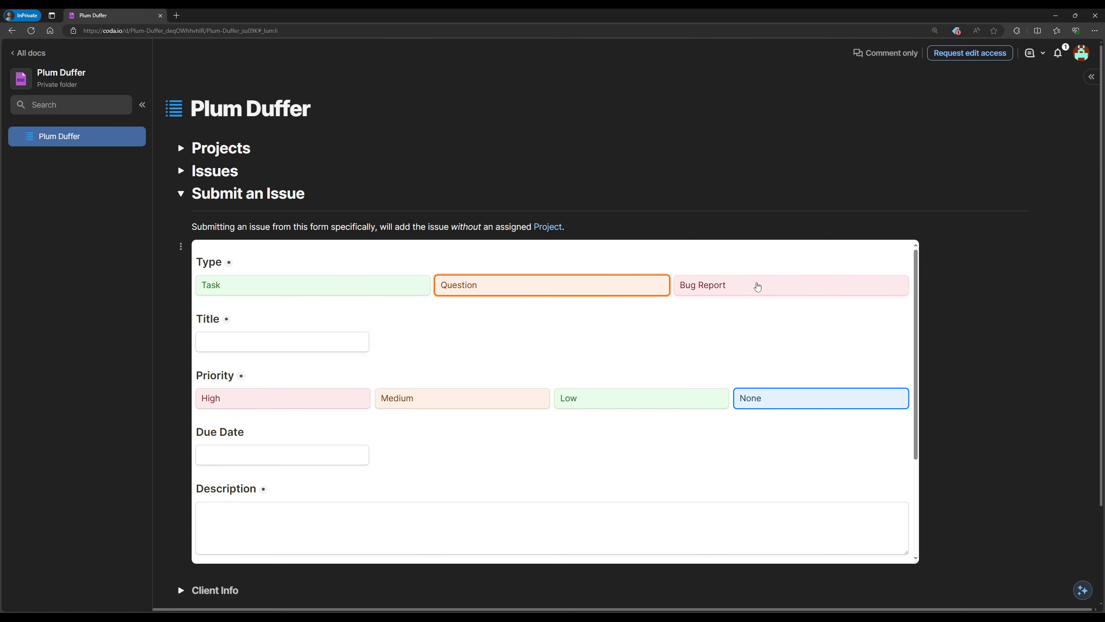
click(747, 287)
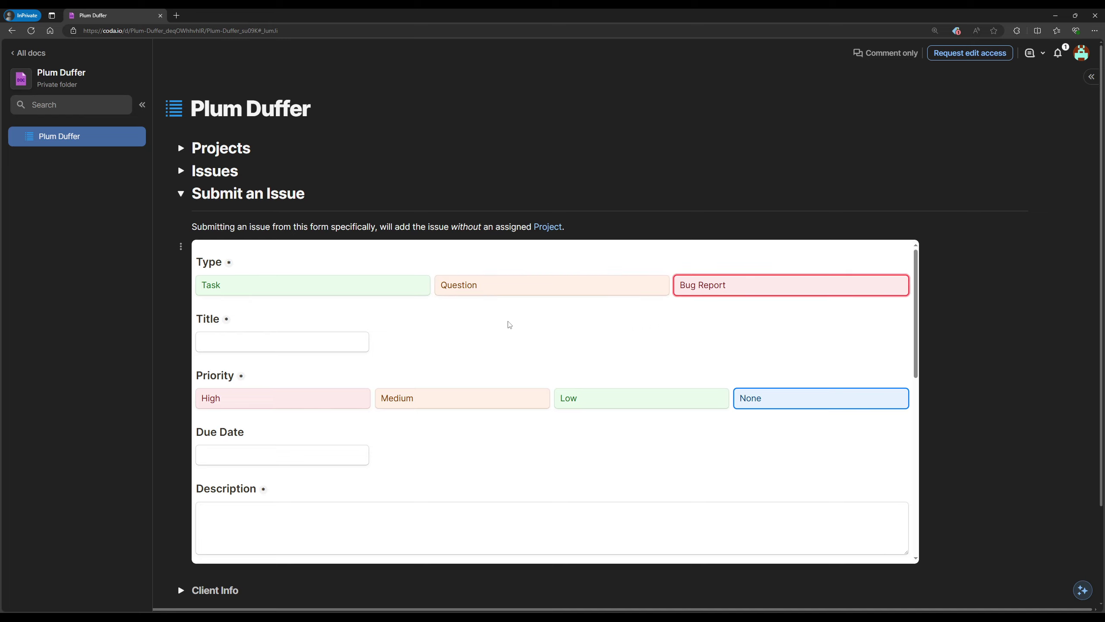
mouse_move(225, 323)
scroll(780, 304, down, 10)
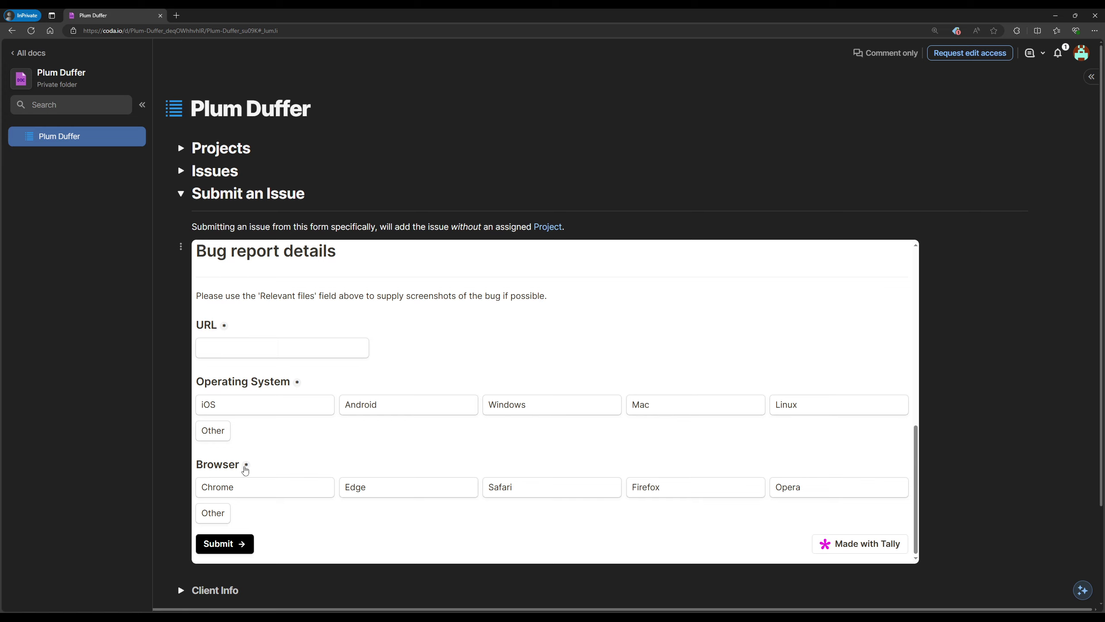
scroll(675, 473, up, 5)
scroll(693, 477, down, 5)
Title the issue 'Test Issue!' and set its due date to Jul 13, 2024
scroll(582, 464, up, 10)
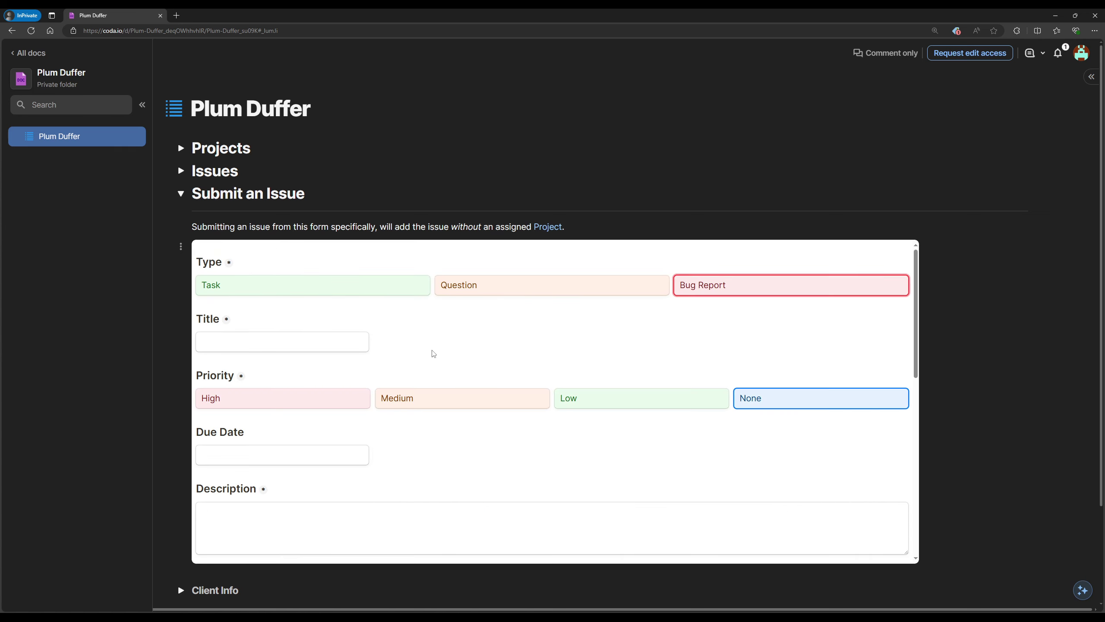
click(292, 339)
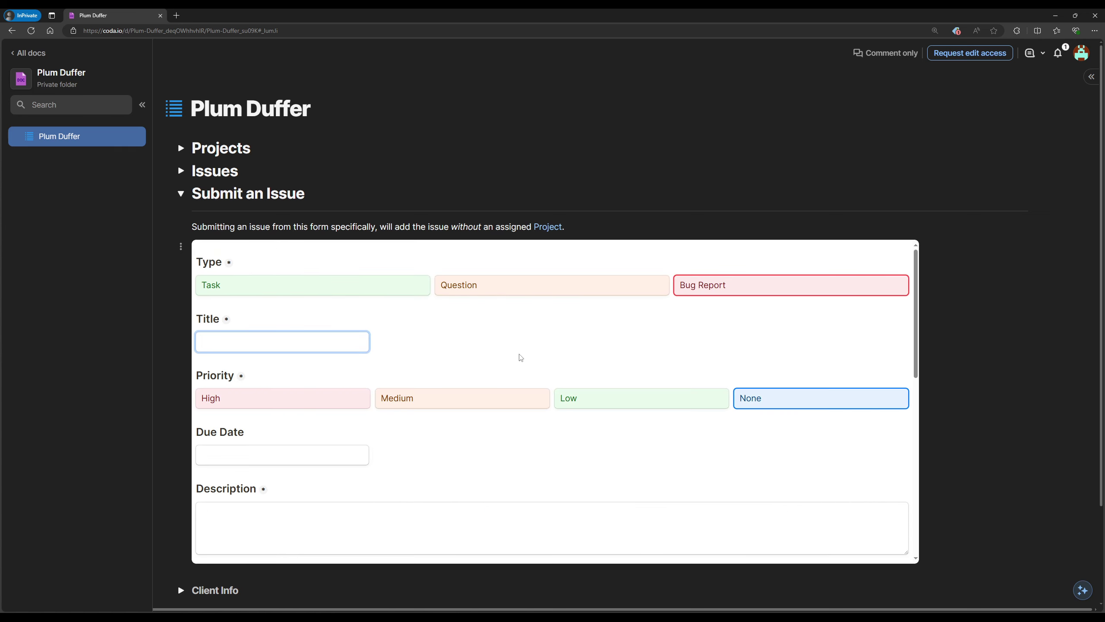
text(Test Issue)
double_click(240, 342)
click(343, 340)
text(!)
click(309, 447)
scroll(308, 446, down, 2)
click(515, 459)
text(Description)
scroll(447, 375, down, 7)
click(299, 403)
text(https://example.net)
Choose iOS as operating system and Safari as browser, then submit the bug report
scroll(313, 397, down, 1)
click(265, 405)
click(408, 487)
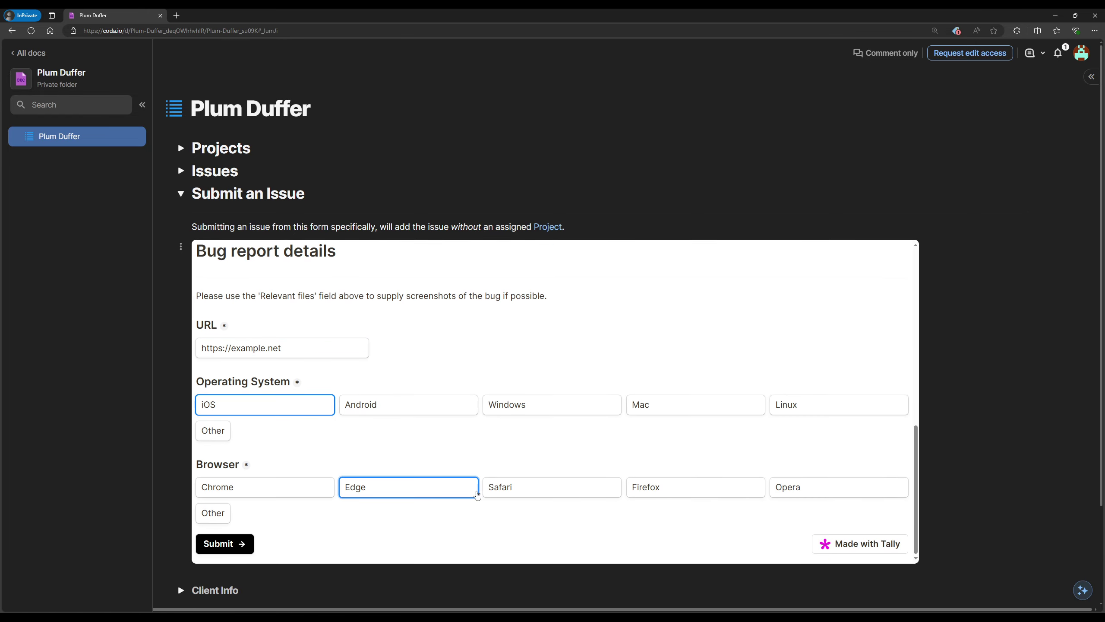
click(529, 498)
key(Return)
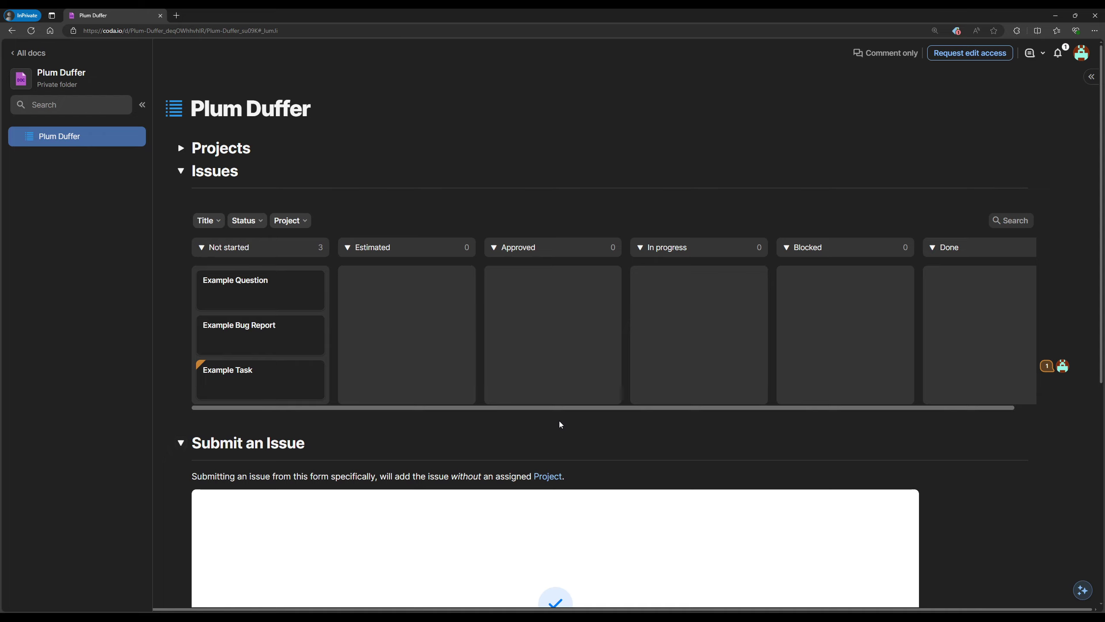
Scroll the board to find the new Test Issue! card under Not started, now counting 4
scroll(560, 421, down, 2)
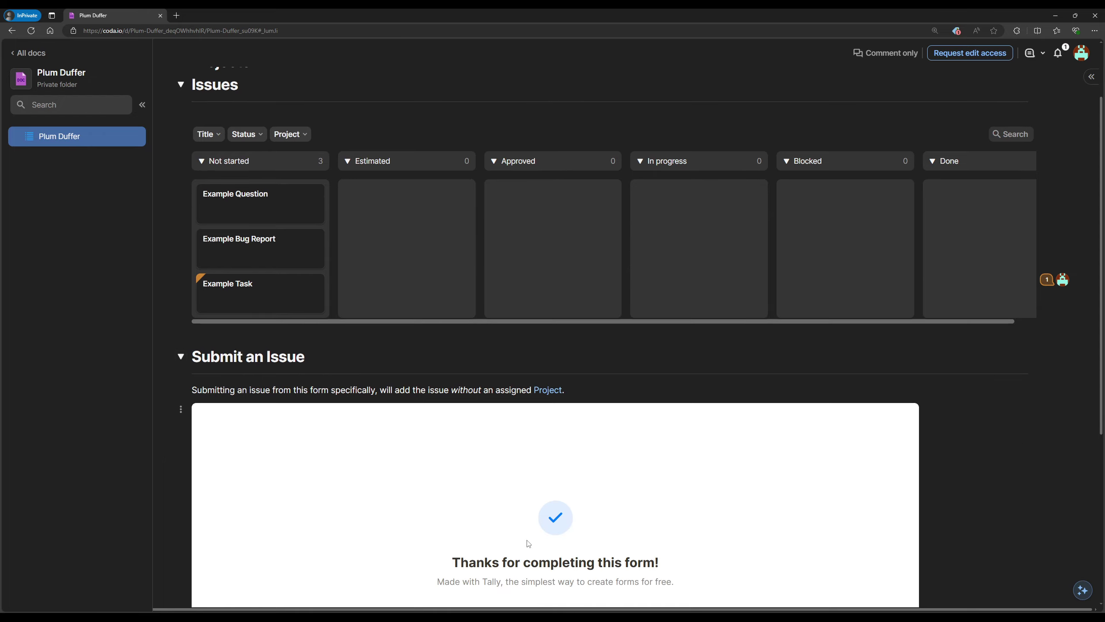
scroll(621, 548, up, 2)
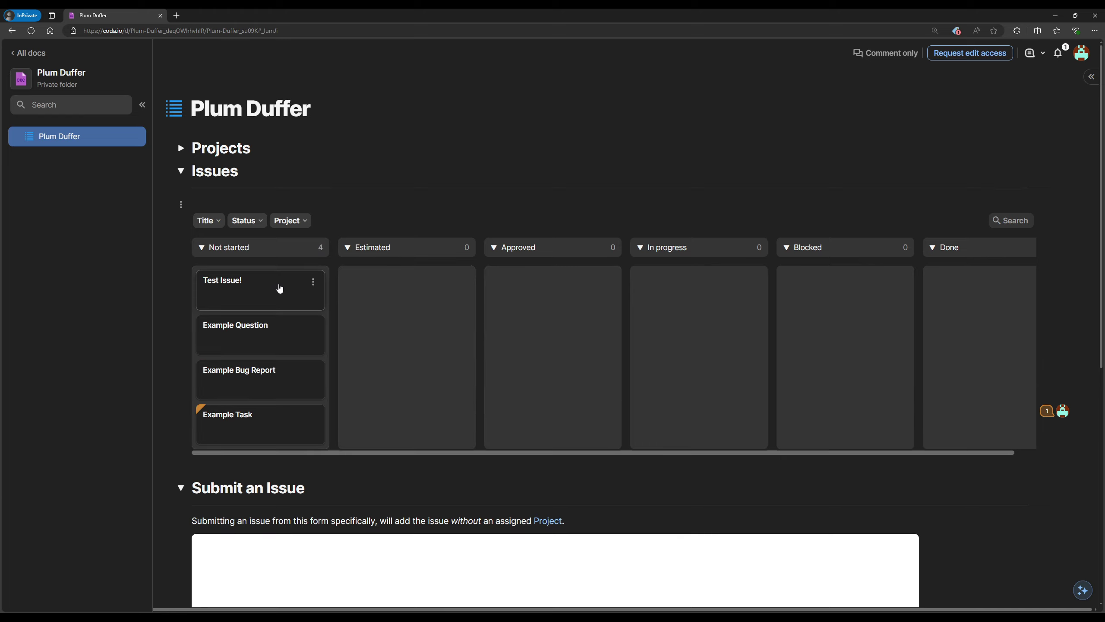
Open the Test Issue! card, expand its Files and Images sections, then close it
click(279, 289)
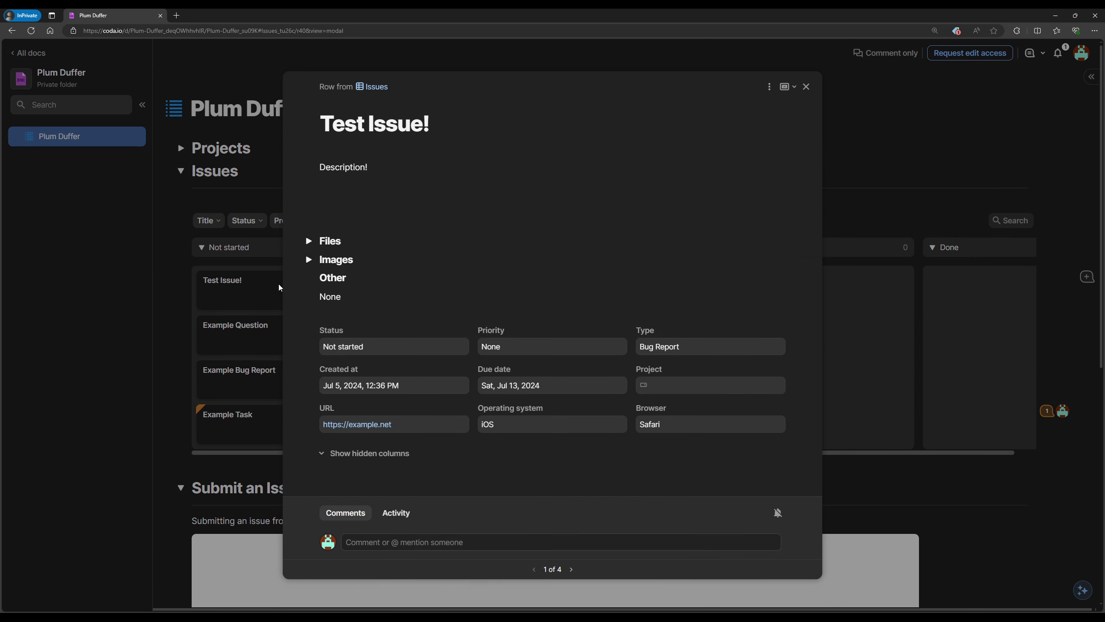
click(307, 243)
click(308, 290)
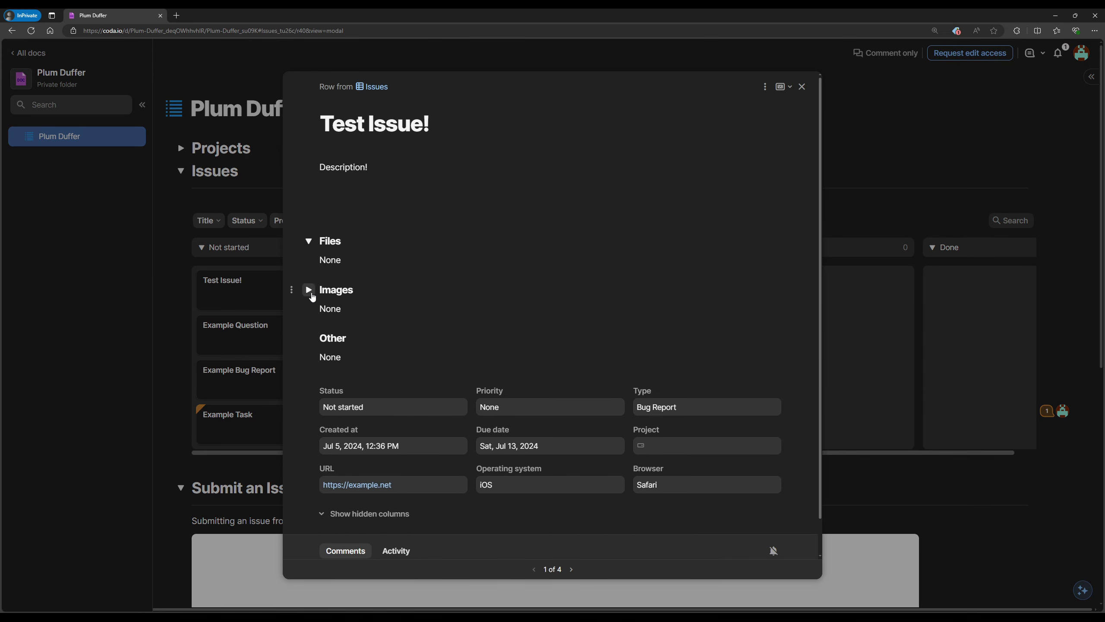
scroll(609, 405, down, 1)
scroll(698, 412, up, 1)
click(803, 89)
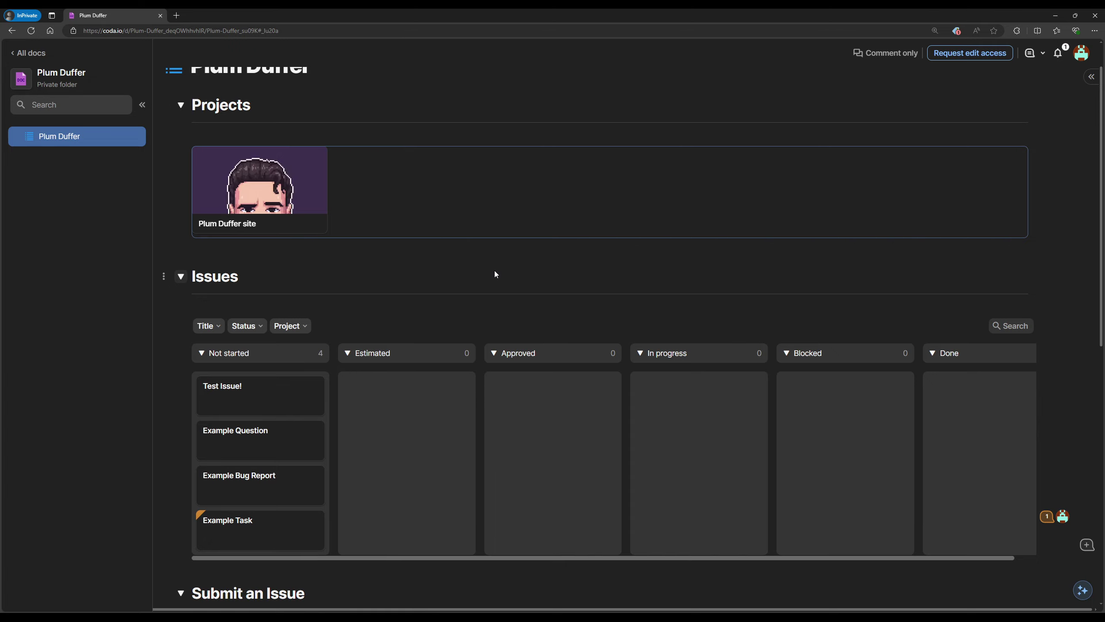
Reopen Test Issue! to review its Bug Report type, None priority, Jul 13, 2024 due date, iOS and Safari
click(279, 397)
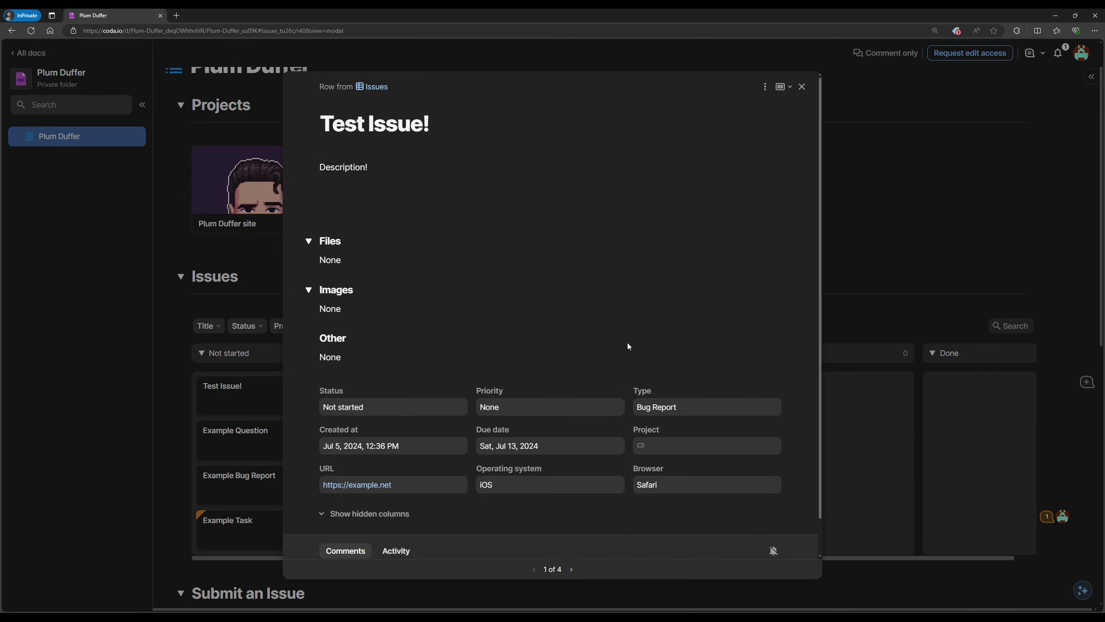
click(802, 87)
scroll(441, 476, down, 10)
scroll(641, 439, up, 7)
scroll(641, 439, up, 4)
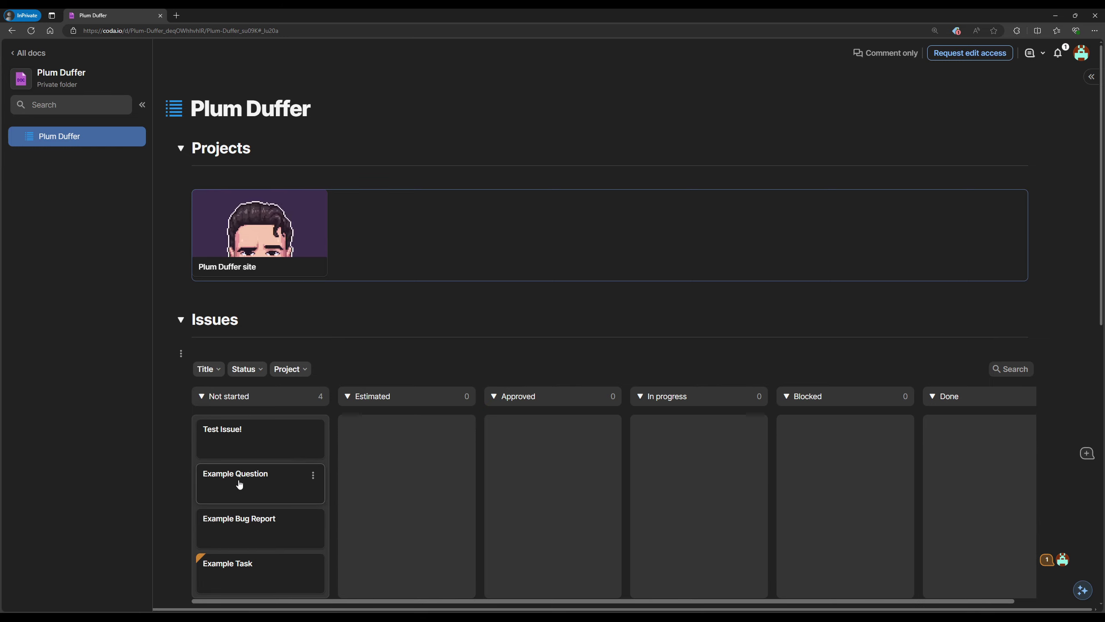
click(272, 442)
scroll(577, 371, down, 1)
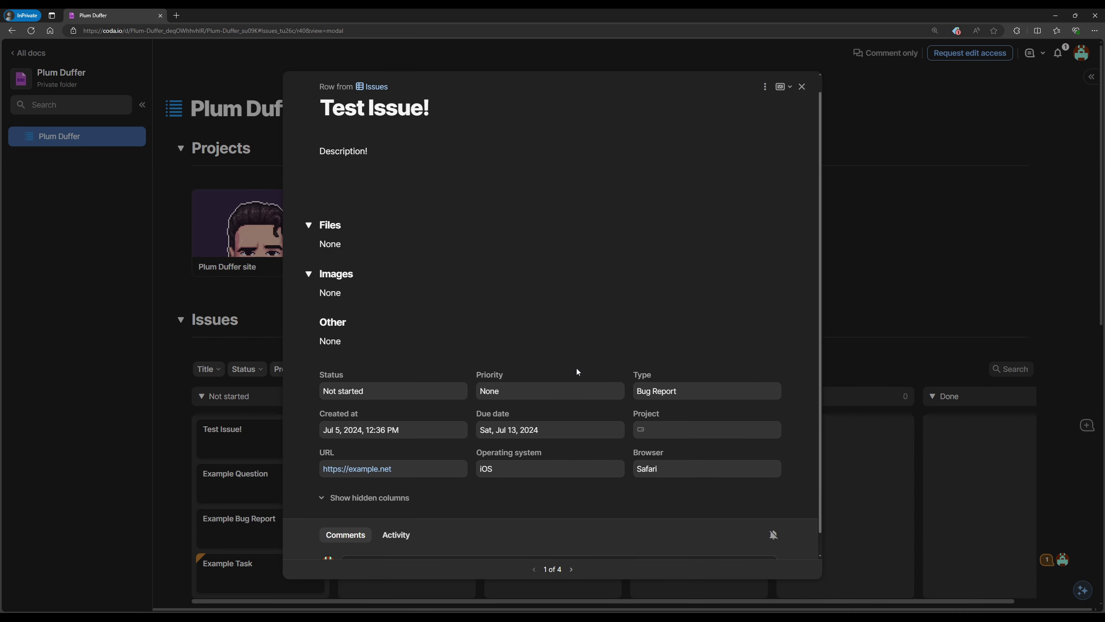
scroll(577, 371, down, 1)
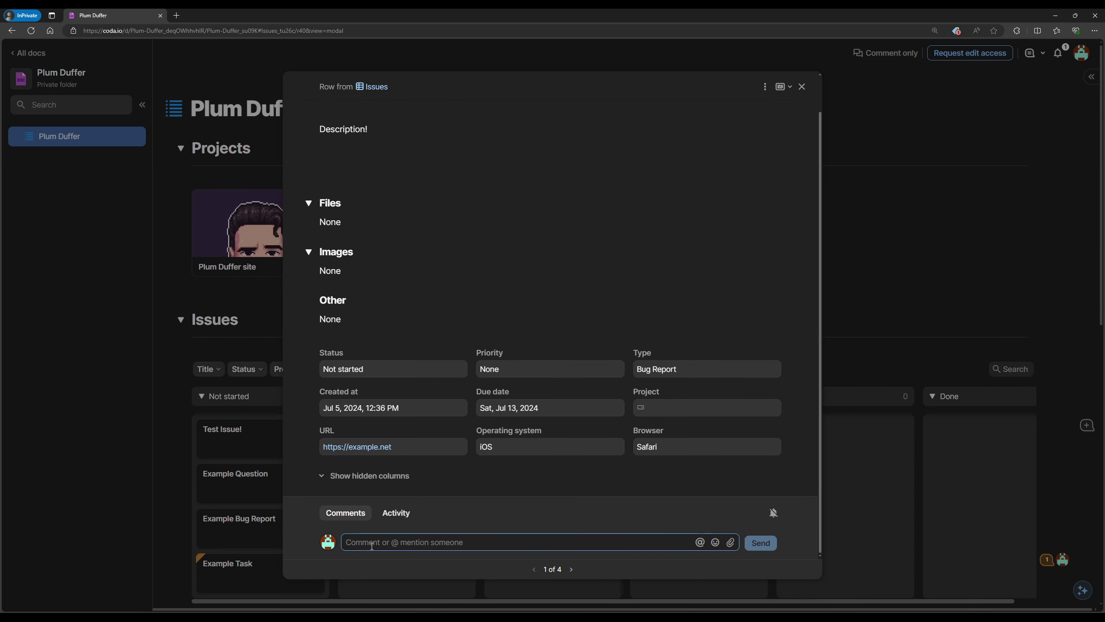
scroll(728, 487, up, 2)
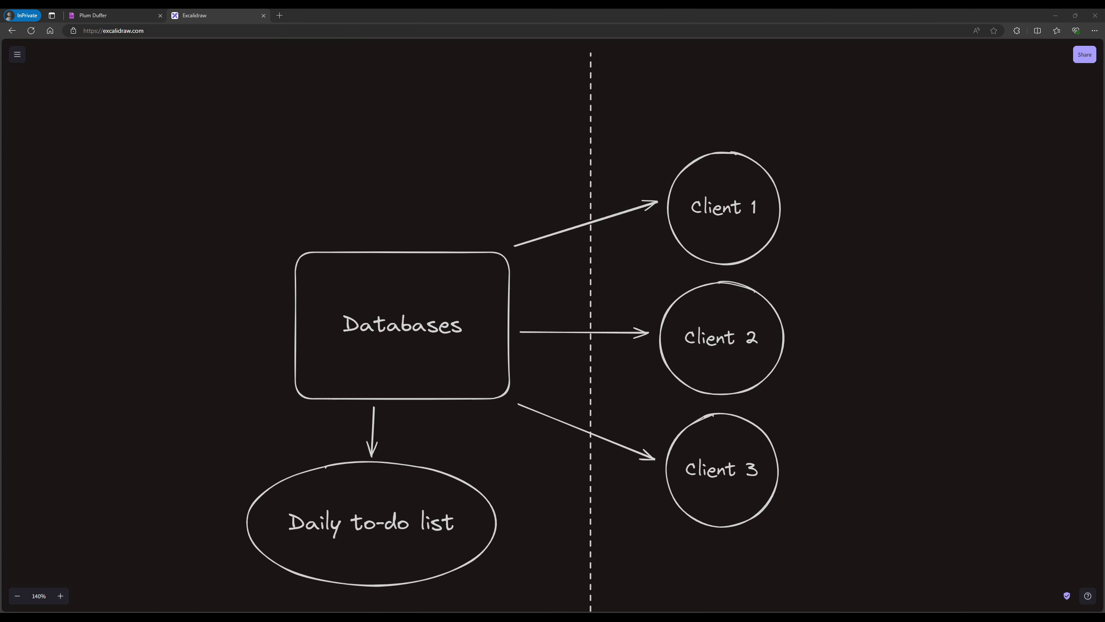